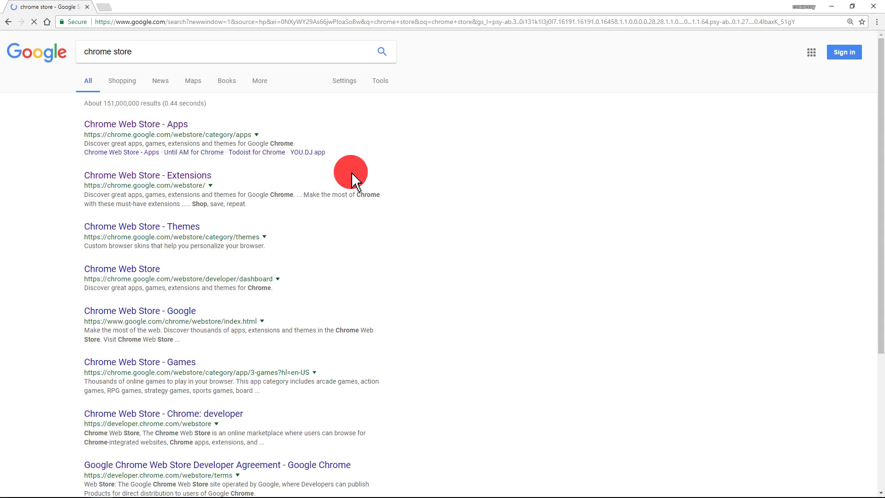
Step: Find the SideeX extension in the Chrome Web Store by searching for "sideex" and add it to Chrome
click(168, 122)
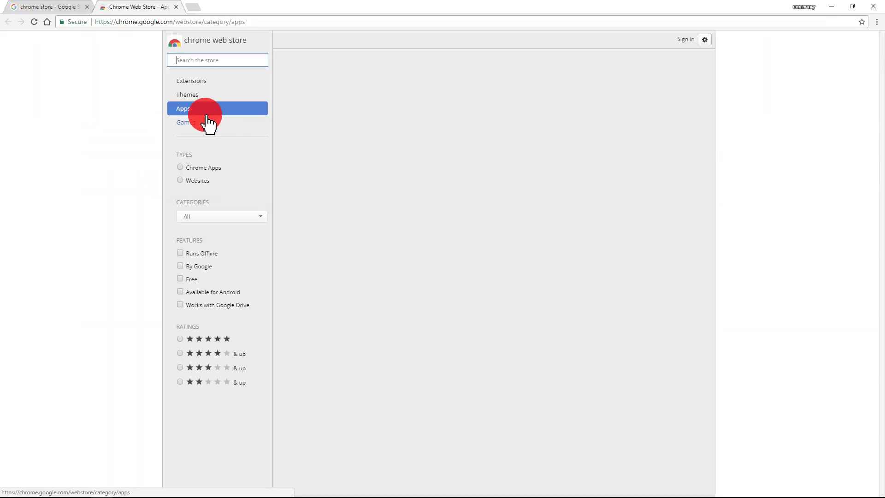
click(203, 64)
text(sideex)
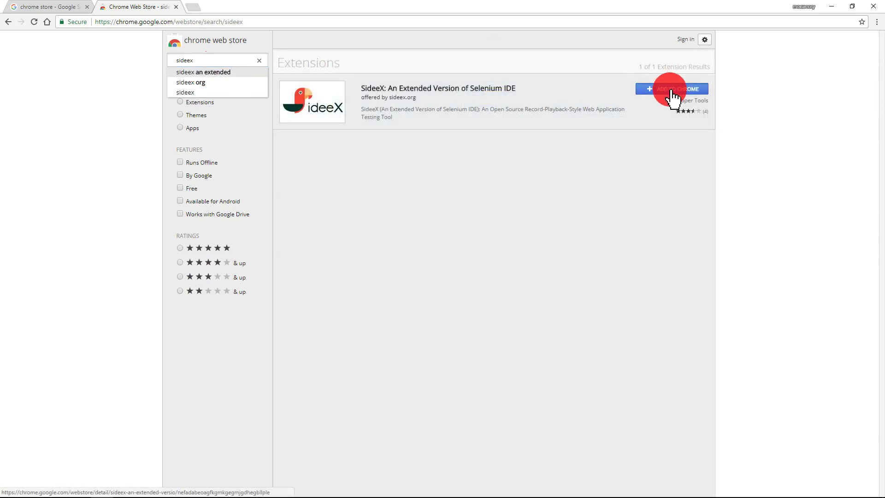
click(672, 95)
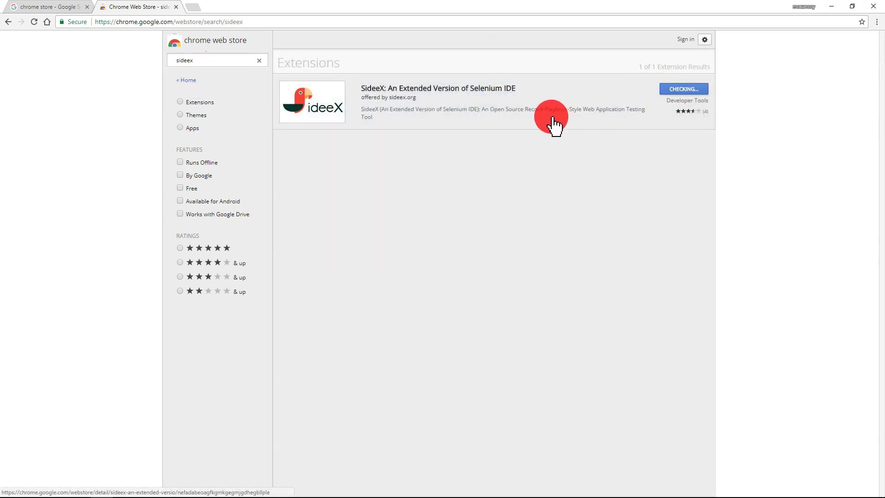
click(481, 129)
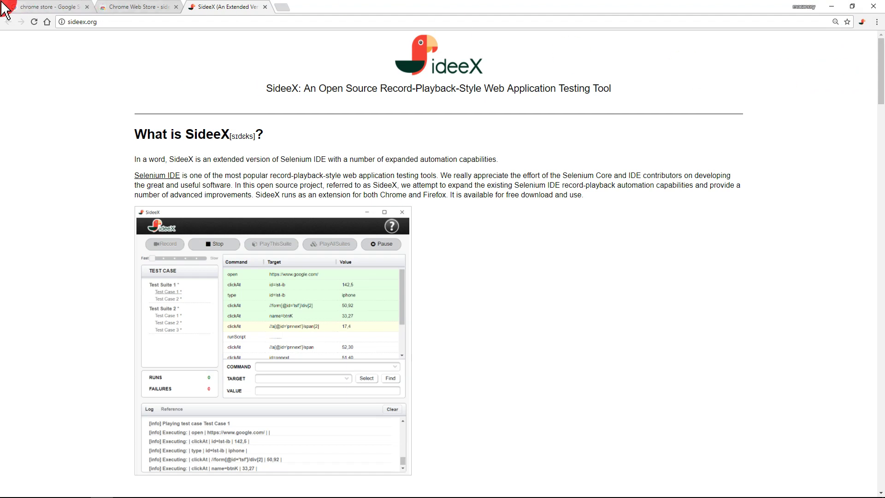
Step: Copy the oak.cs.ucla.edu project demo URL from URL.txt in Notepad and load it in the Chrome tab showing sideex.org
key(alt+Tab)
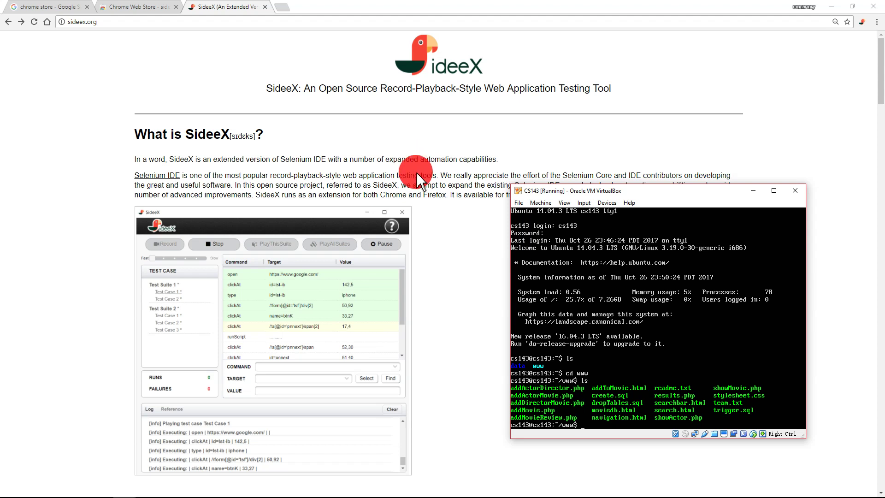
click(450, 228)
key(alt+Tab)
click(513, 236)
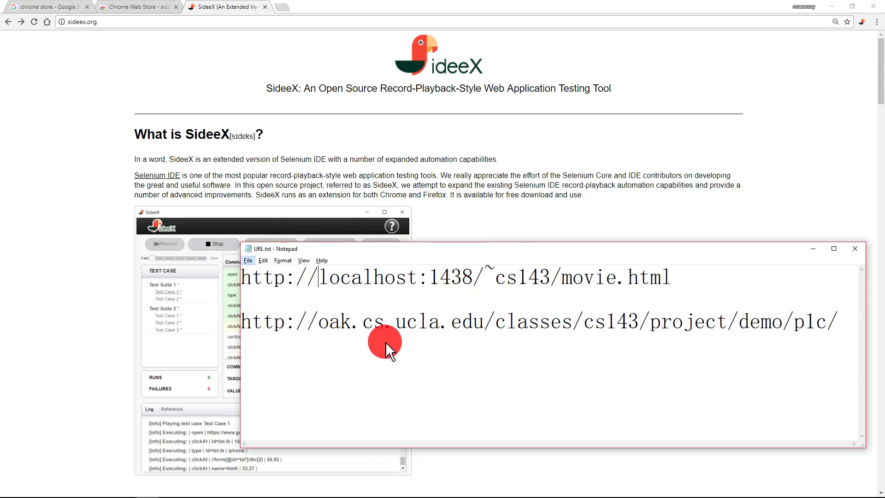
triple_click(351, 321)
key(ctrl+c)
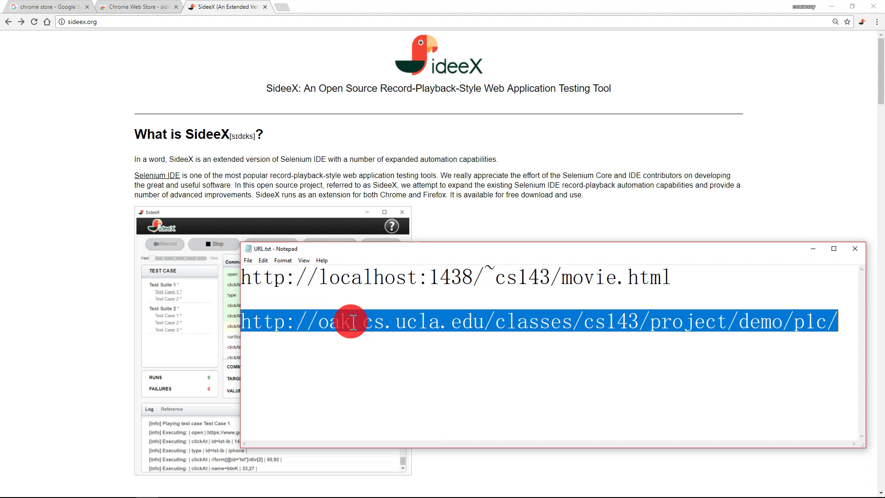
click(131, 23)
key(ctrl+v)
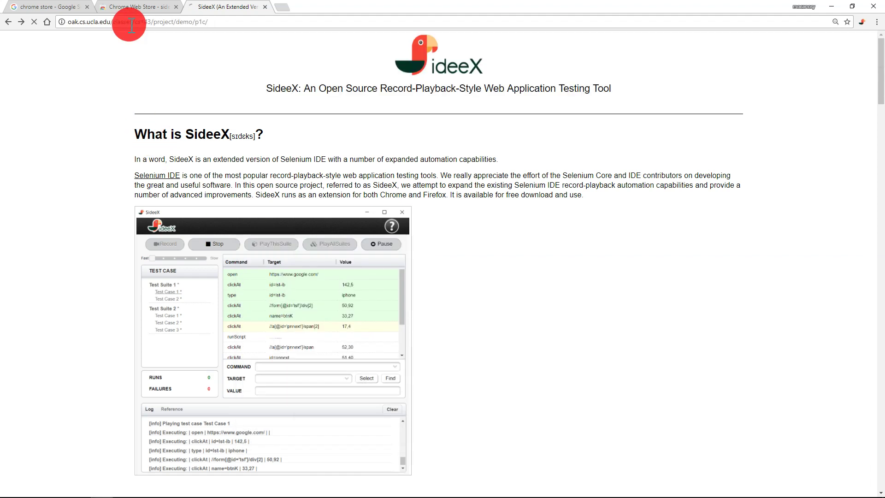
key(Return)
key(alt+Tab)
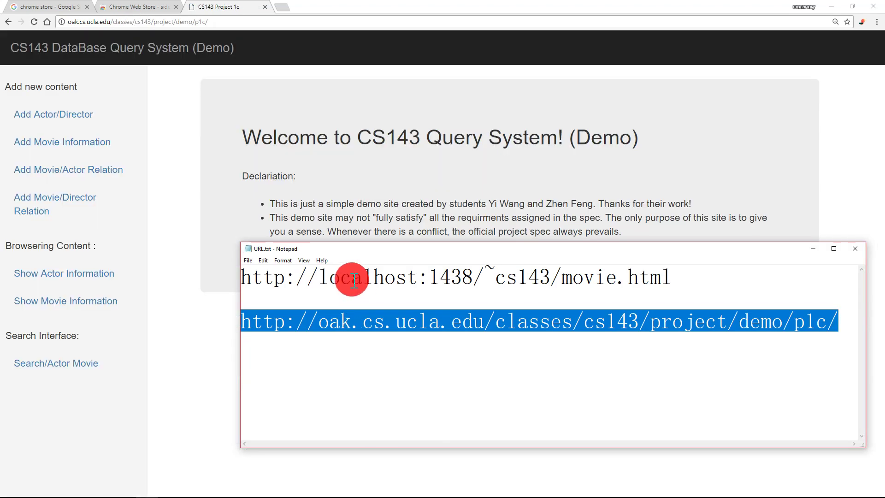
triple_click(353, 280)
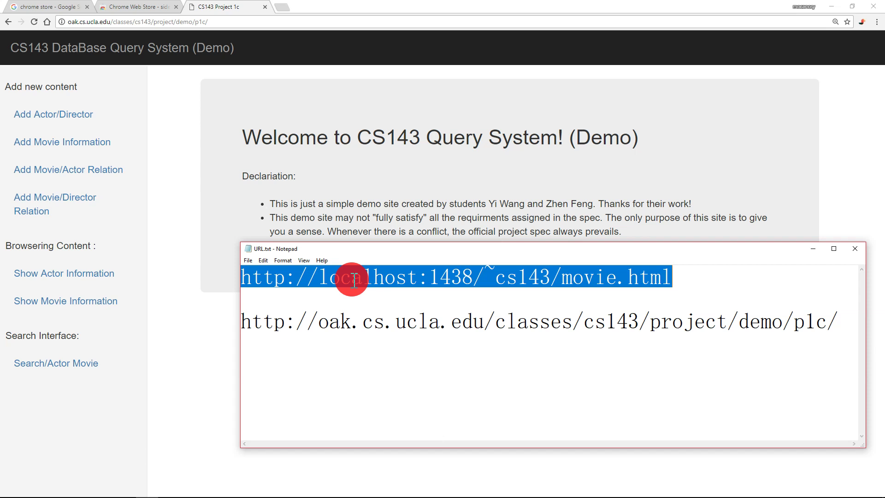
click(461, 277)
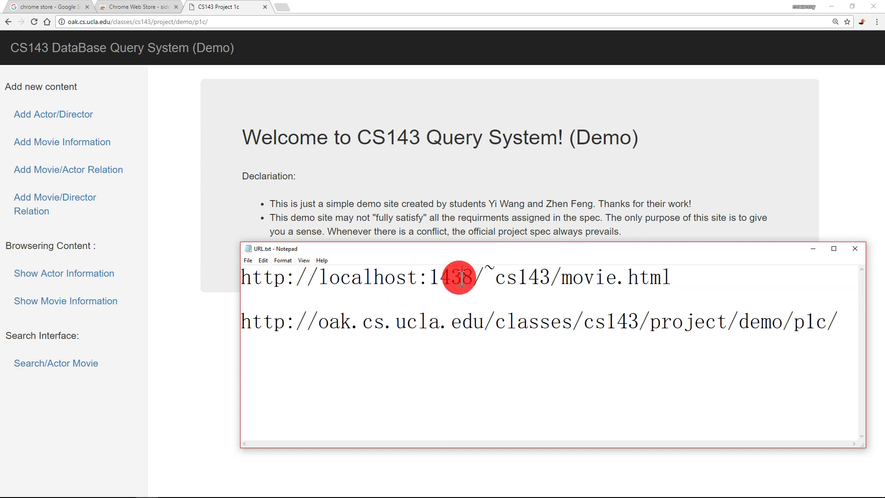
drag(562, 276, 275, 277)
click(338, 279)
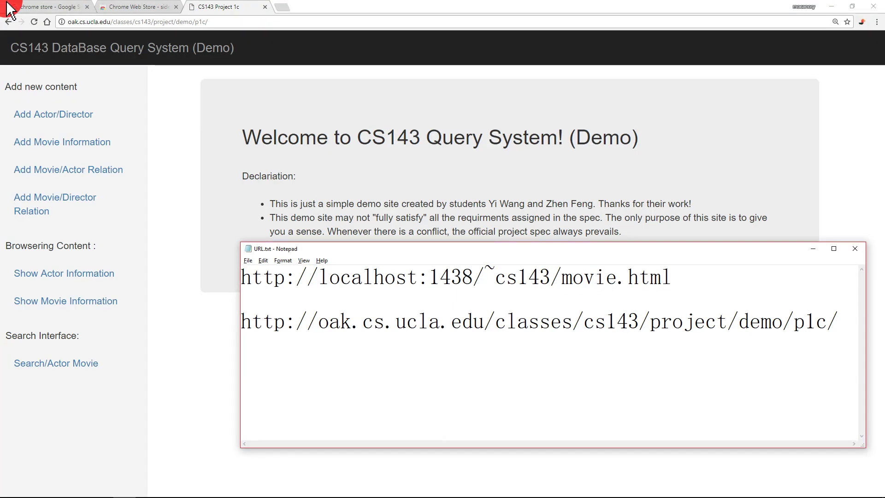
Step: Open the SideeX extension, start recording, and bring the CS143 demo page to the front
click(860, 24)
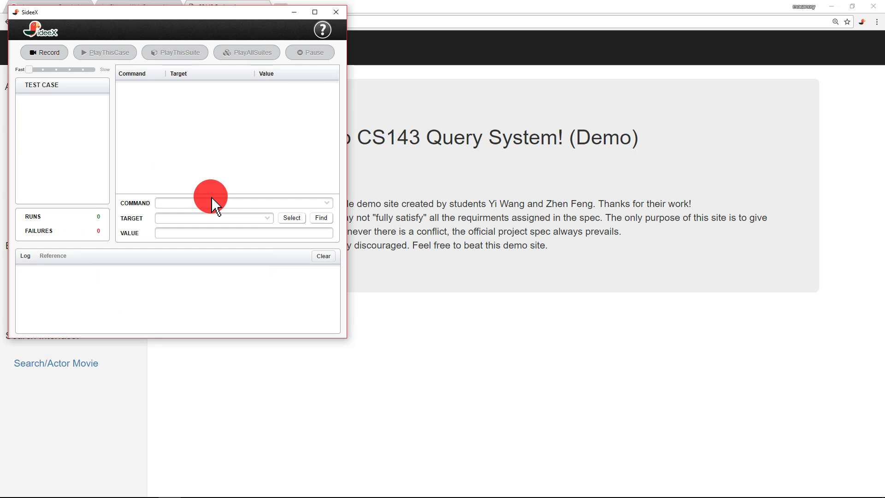
click(38, 56)
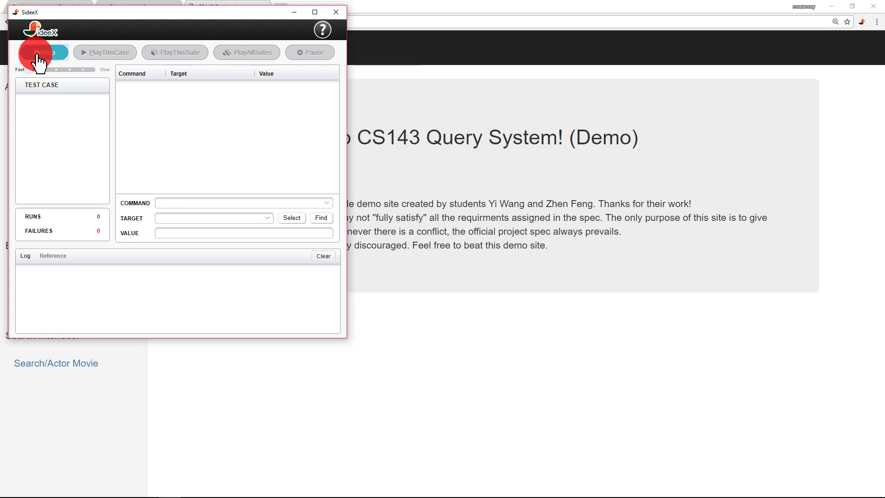
click(452, 179)
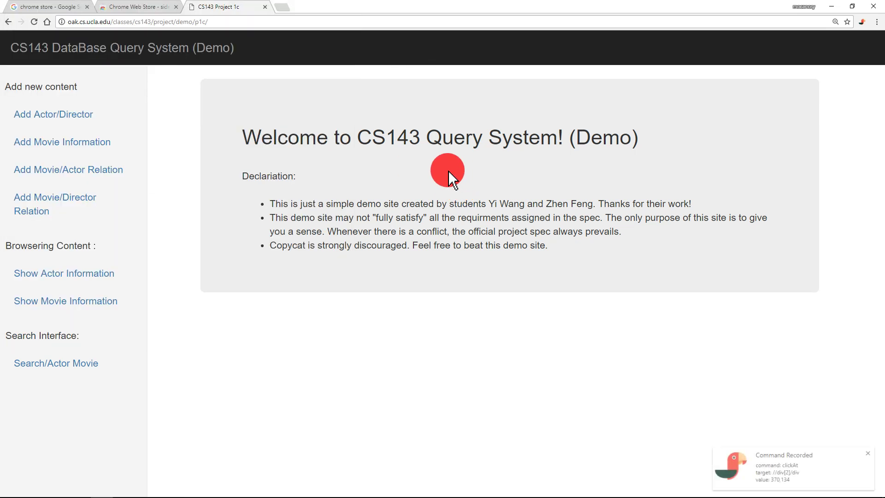
Step: Add a new male actor with first name "a", last name "v" and the form's example date of birth, leaving the death date blank
click(74, 116)
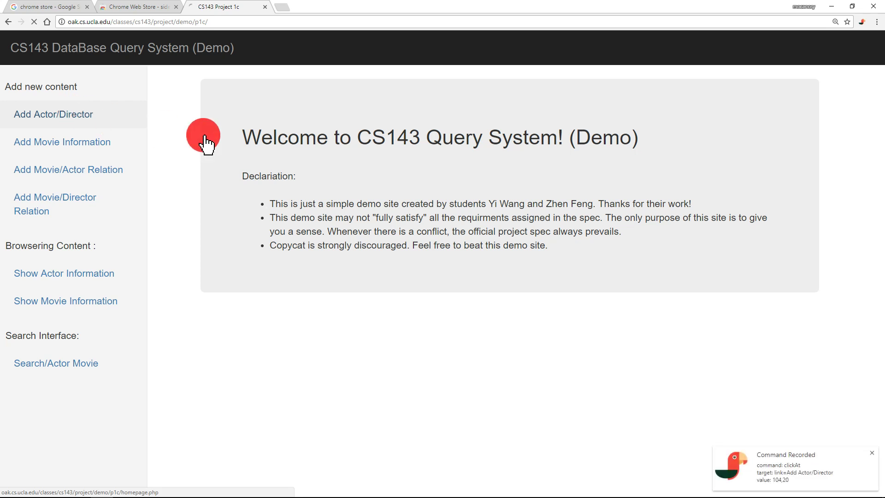
click(263, 161)
text(a)
click(269, 210)
text(v)
click(253, 278)
click(249, 297)
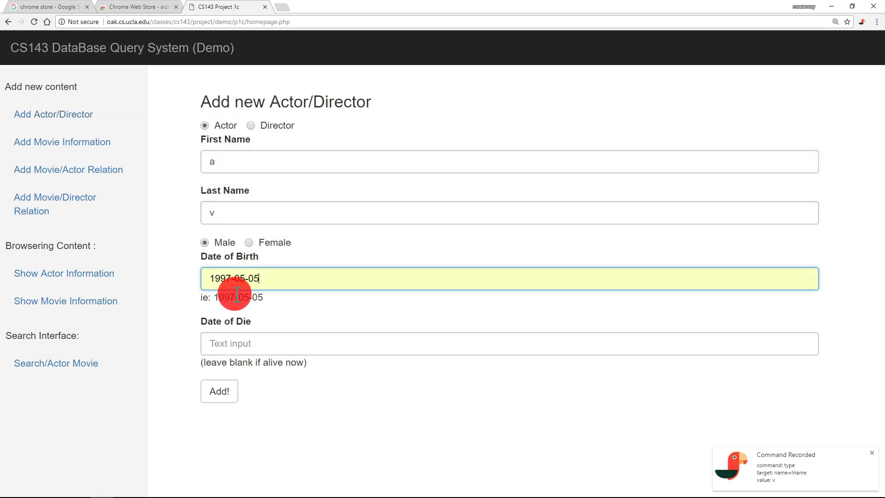
click(218, 393)
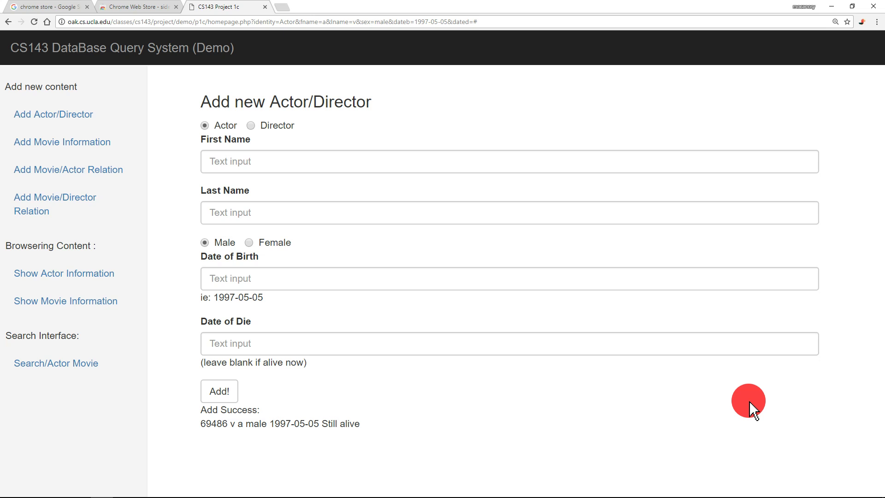
Step: Stop the SideeX recording and play back the recorded test case
click(861, 22)
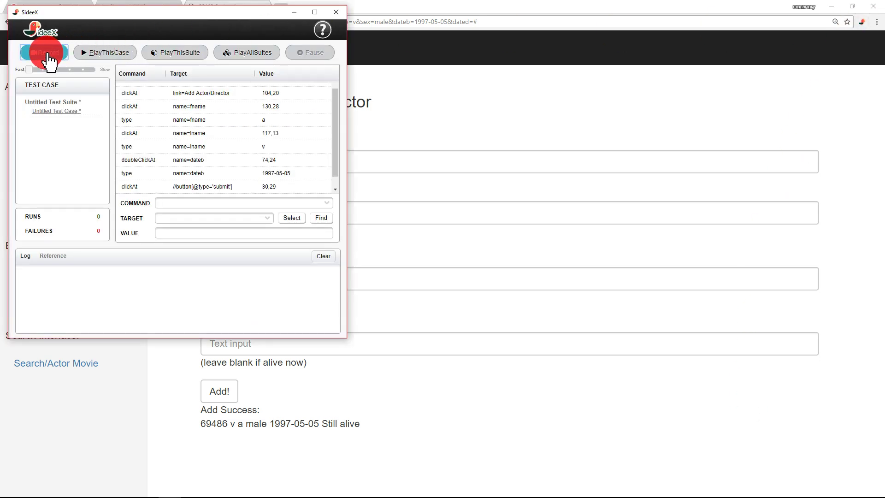
click(46, 53)
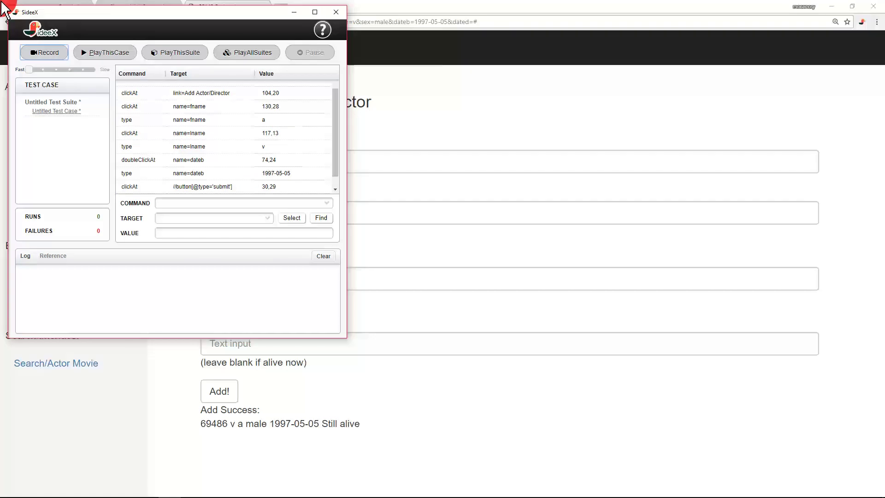
click(102, 58)
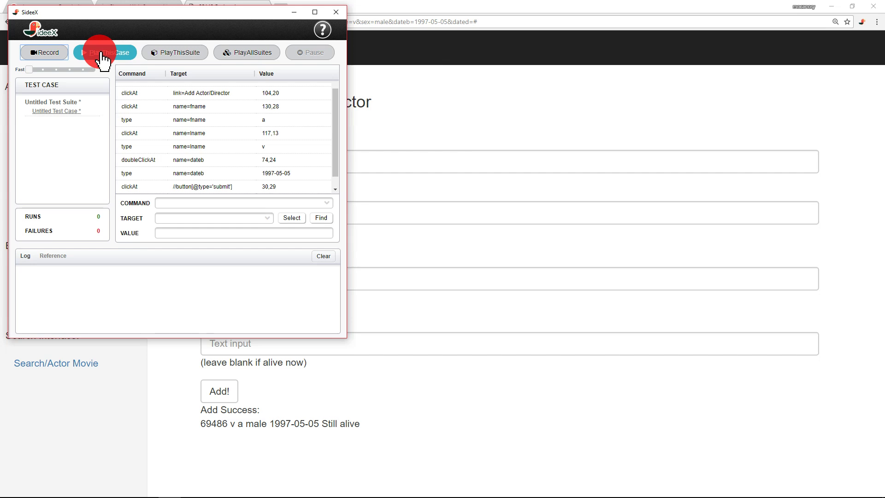
click(540, 193)
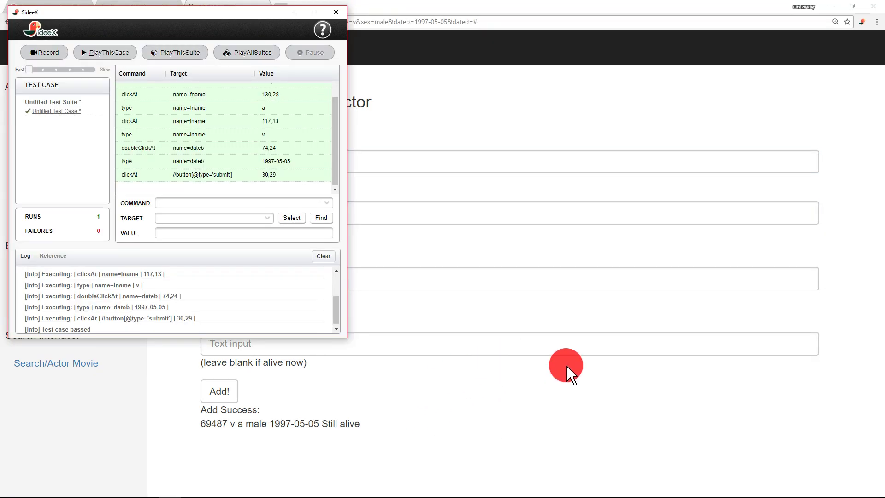
Step: Return the CS143 demo site to its welcome page and switch back to SideeX
click(556, 398)
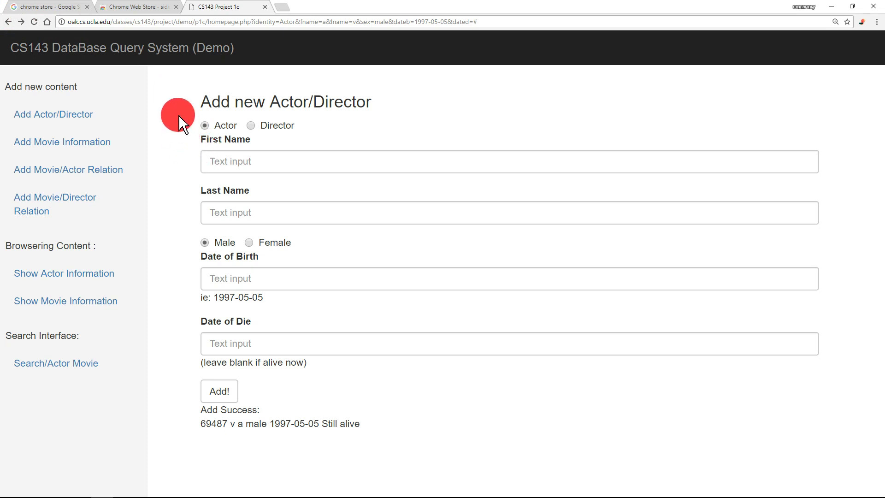
click(144, 48)
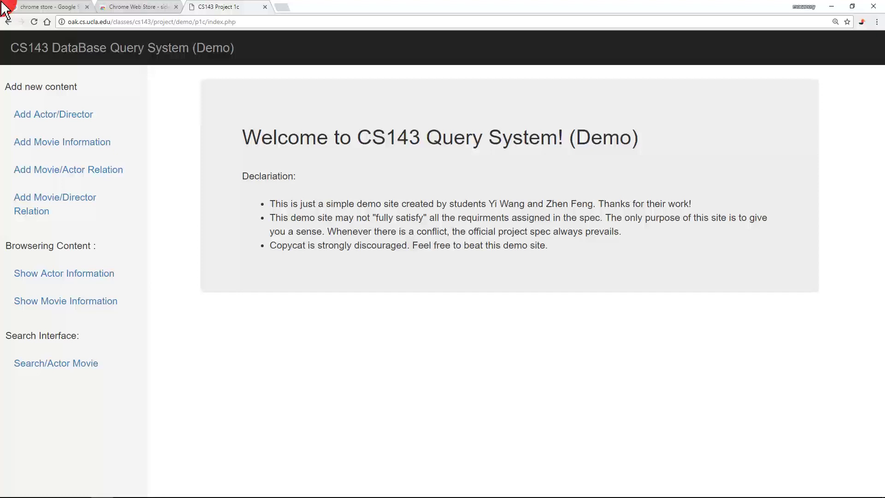
key(alt+Tab)
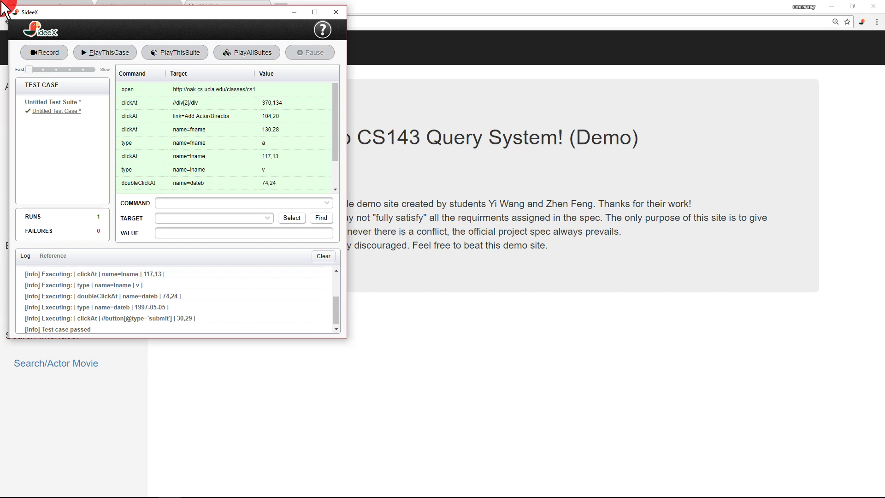
Step: Close the untitled test suite without saving it
right_click(53, 106)
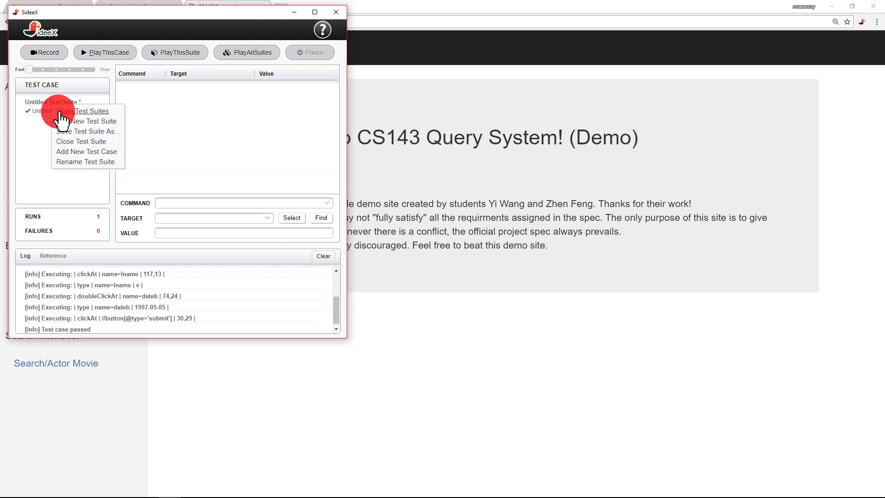
click(80, 141)
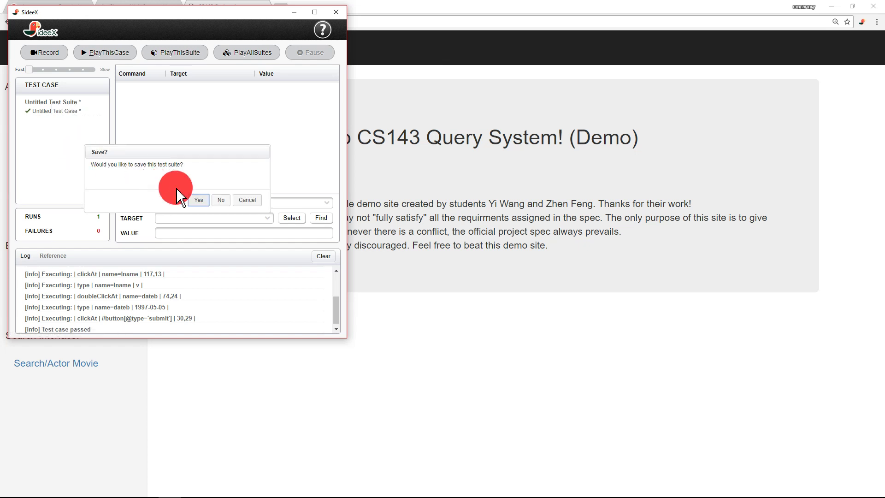
click(219, 201)
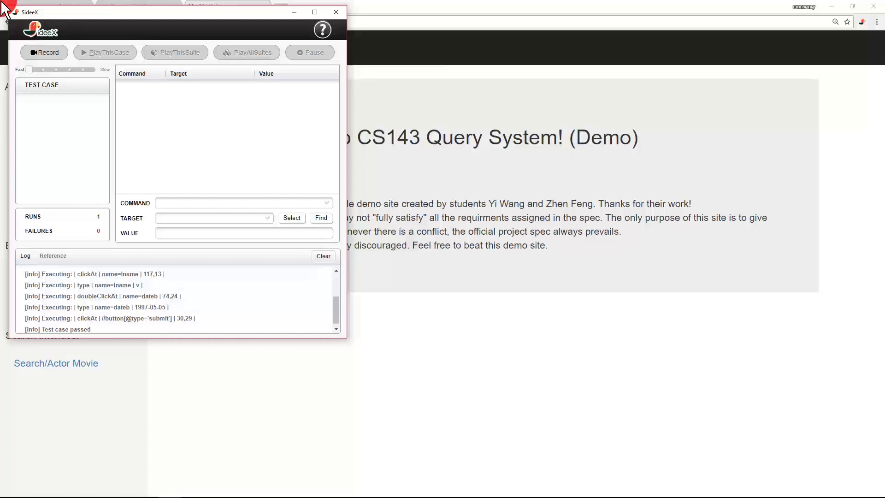
Step: Add a new test suite named "h1"
right_click(67, 124)
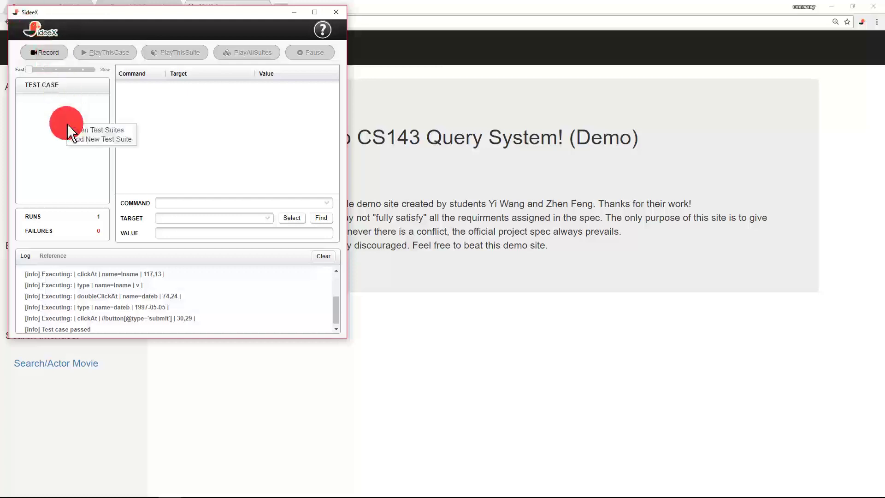
click(82, 141)
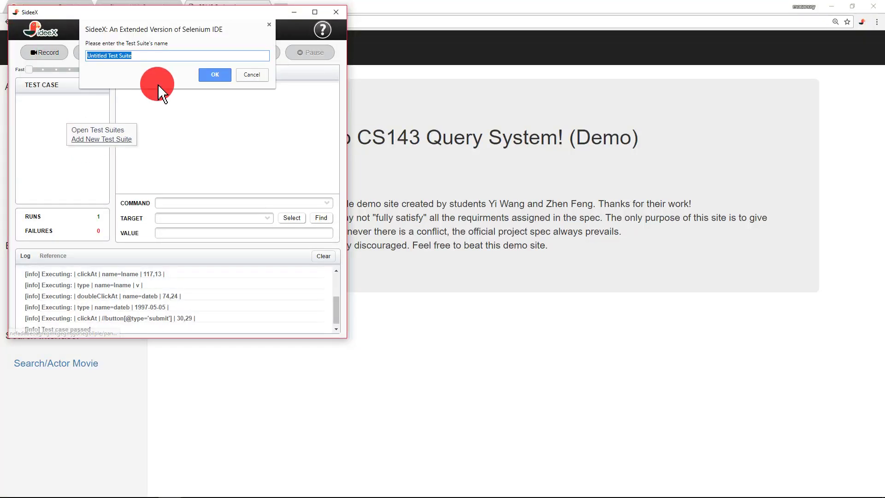
text(h1)
click(209, 74)
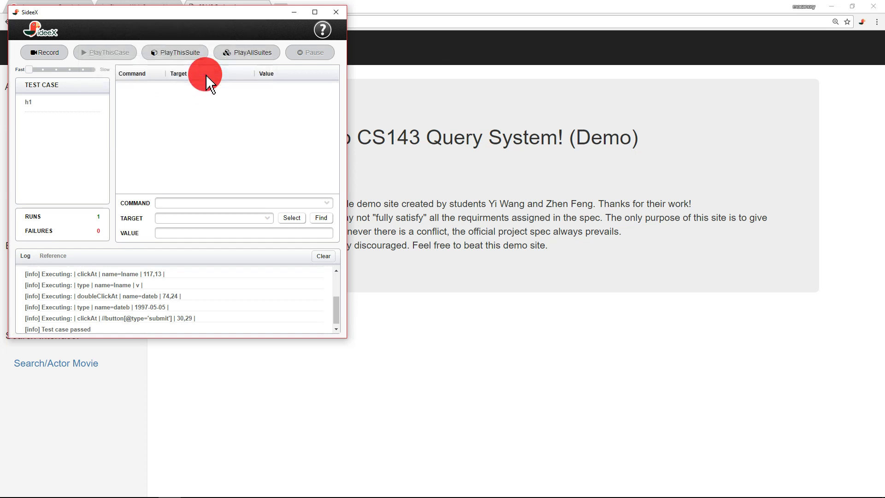
Step: Add a new test case to the h1 suite, keeping the default name
right_click(62, 97)
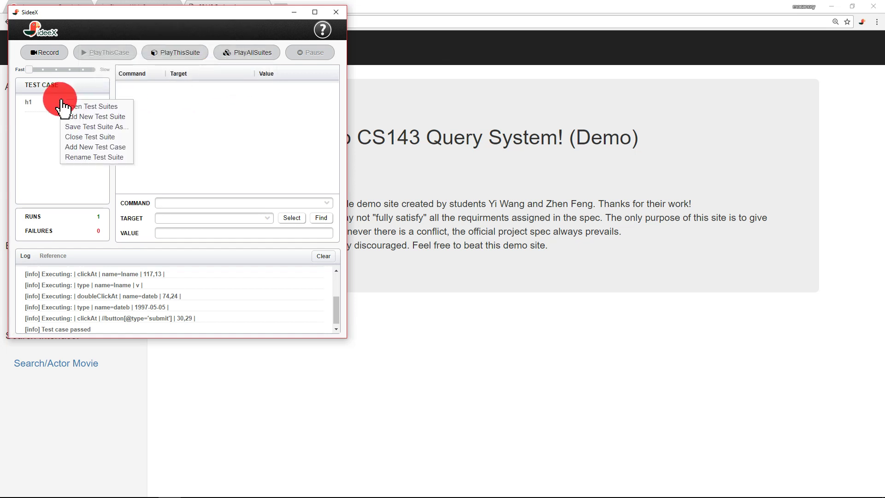
click(99, 147)
click(205, 74)
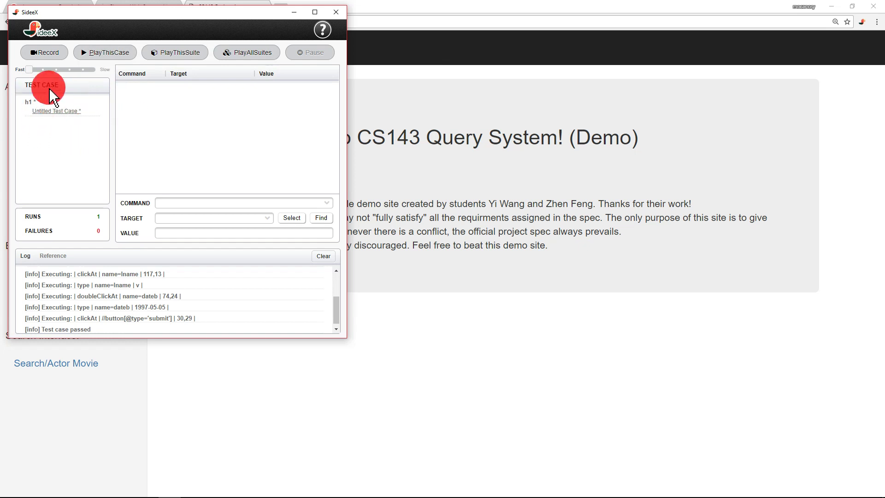
Step: Add a second test suite named "h3"
right_click(65, 132)
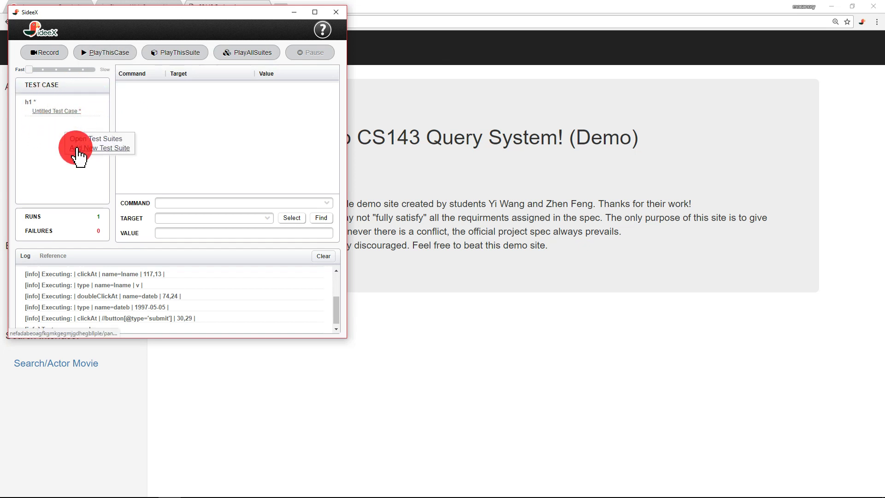
click(76, 148)
text(h)
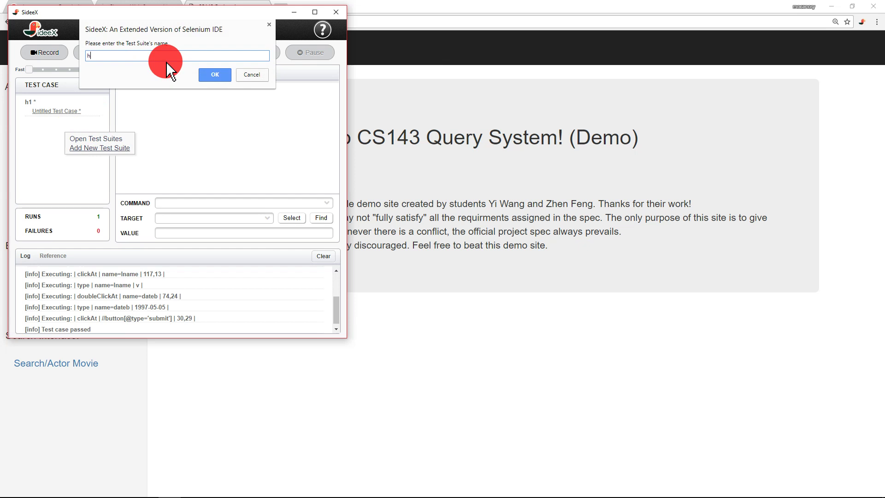
text(3)
key(Return)
Step: Add a new test case to the h3 suite, keeping the default name
right_click(50, 121)
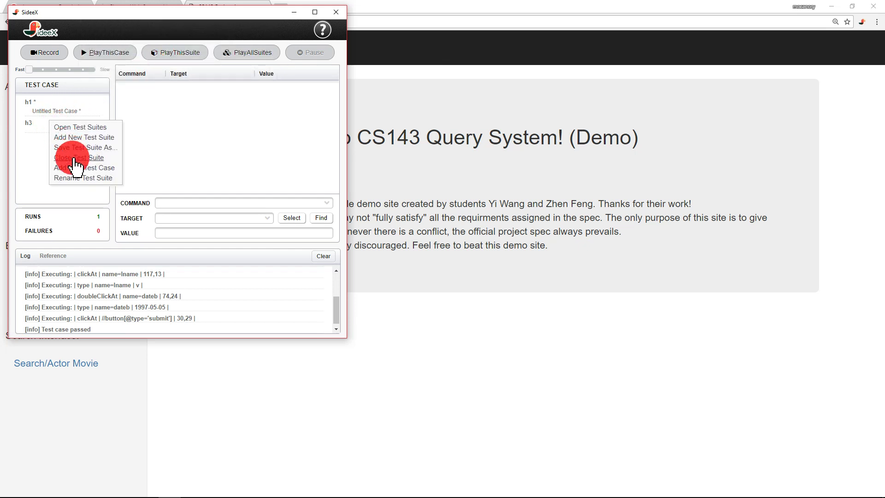
click(75, 168)
click(214, 79)
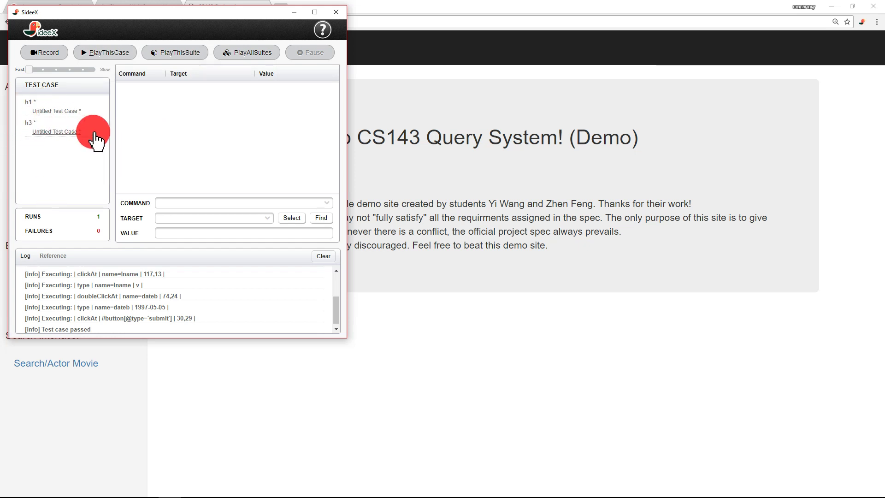
Step: Save the h3 test suite in the Downloads folder as h2.html
right_click(30, 122)
click(65, 148)
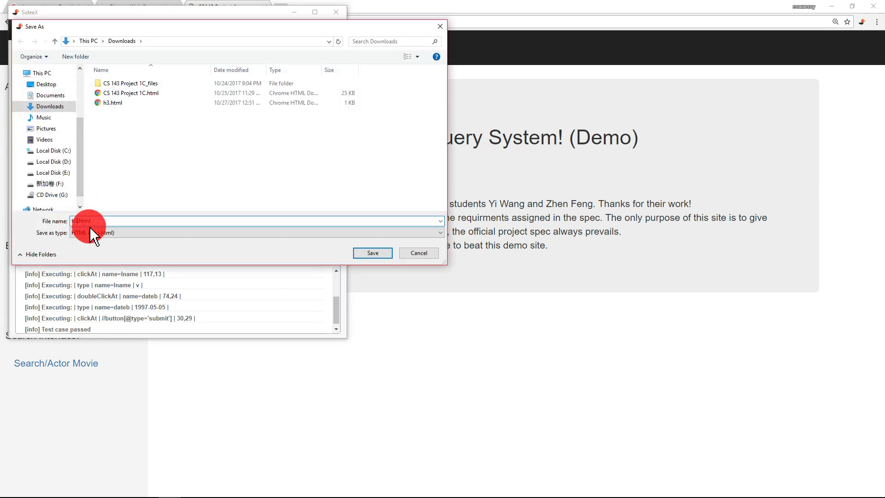
click(372, 252)
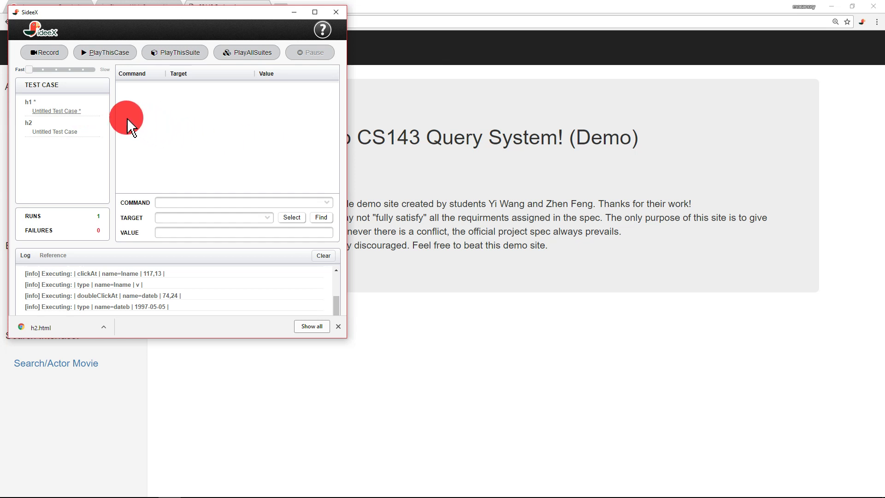
Step: Record opening the Add Actor/Director page of the CS143 demo site into the h1 suite's test case, and stop recording
click(44, 52)
click(423, 283)
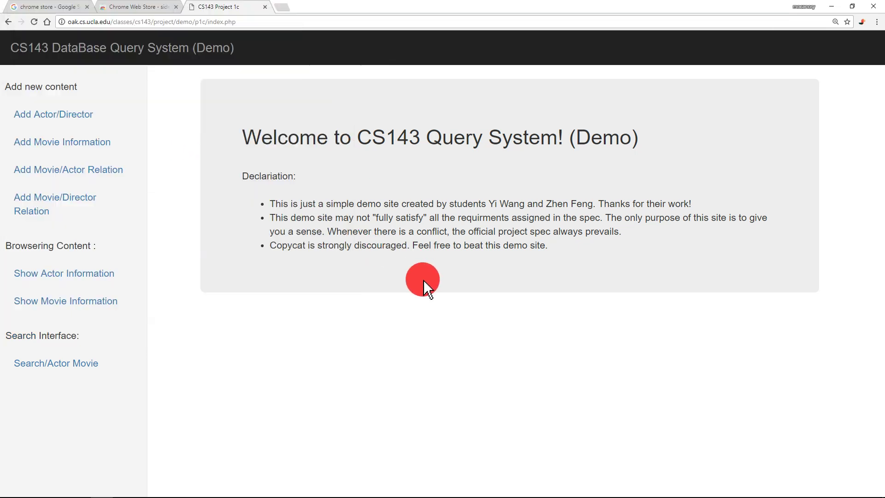
click(67, 116)
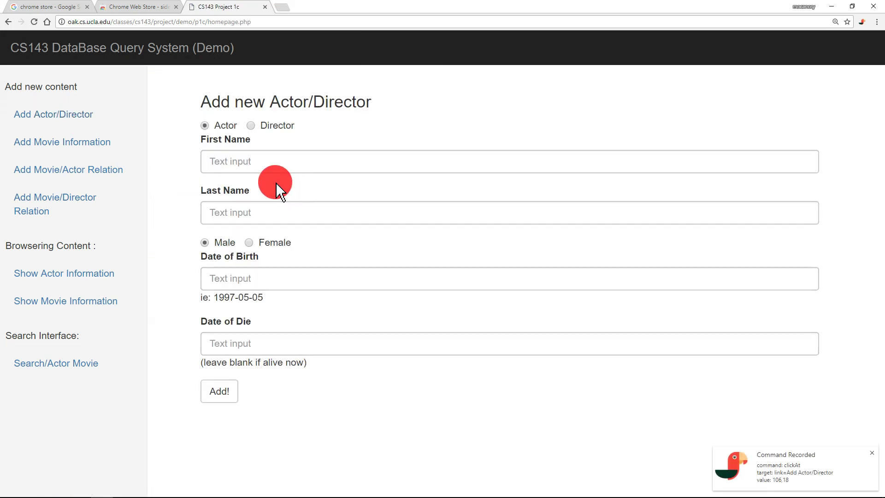
key(alt+Tab)
click(45, 53)
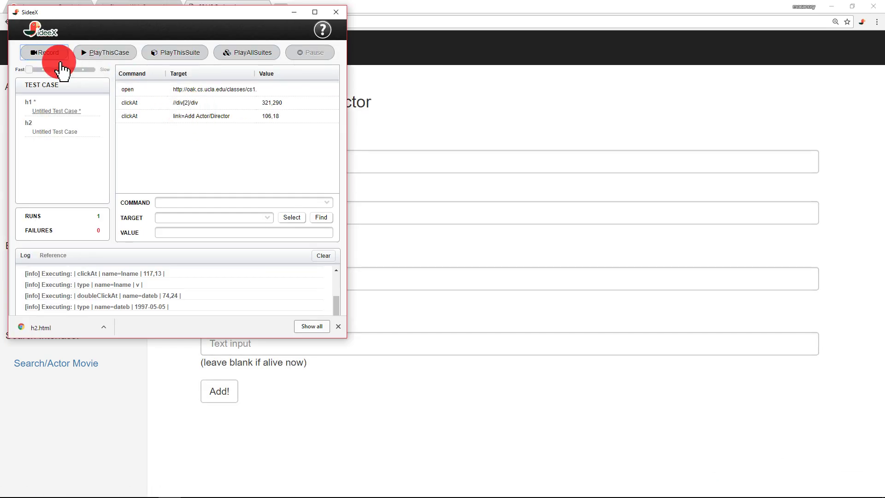